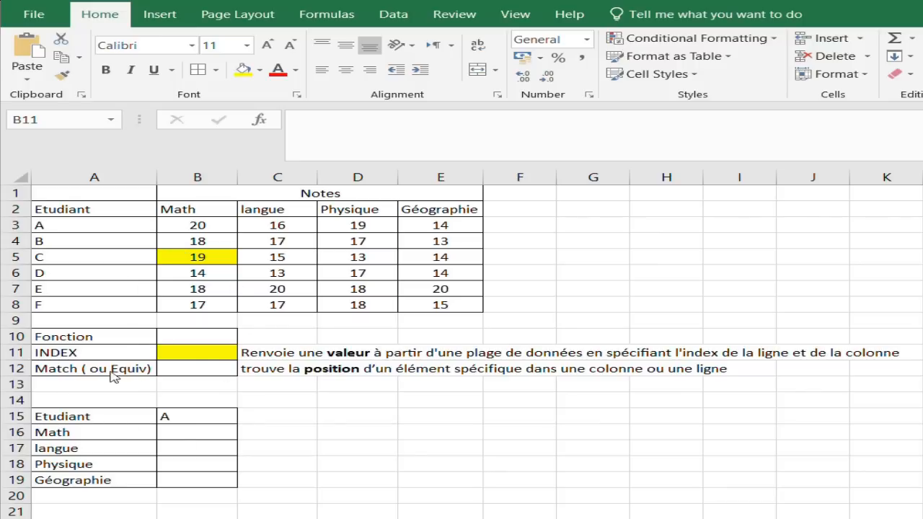
{"action": "key", "text": "Right"}
{"action": "key", "text": "Right"}
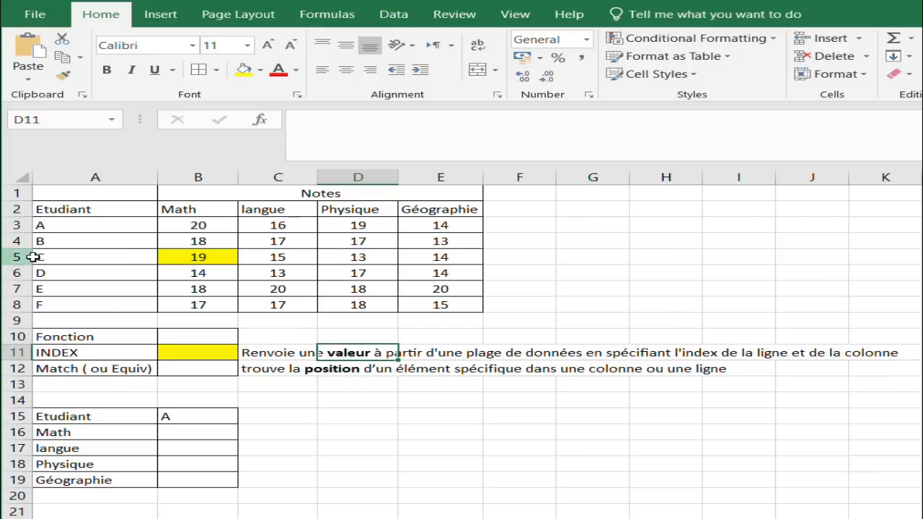
{"action": "left_click", "coordinate": [181, 257]}
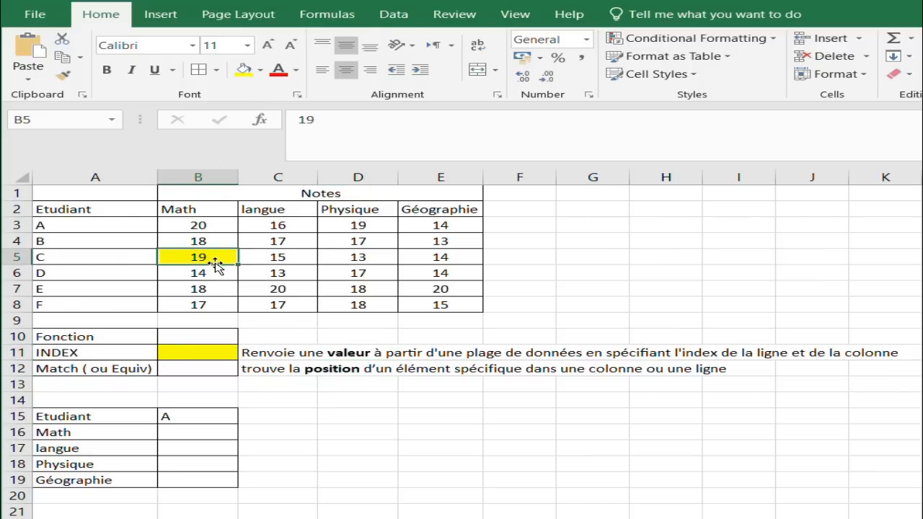
Step: Enter the formula =INDEX($A$2:$E$8;5;2) in cell B11, with the grades table as an absolute range
{"action": "left_click", "coordinate": [205, 353]}
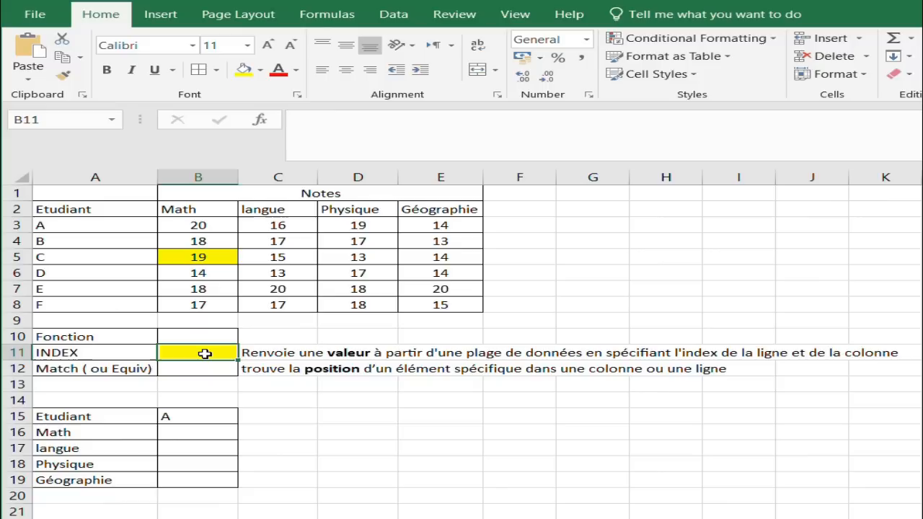
{"action": "type", "text": "=inde"}
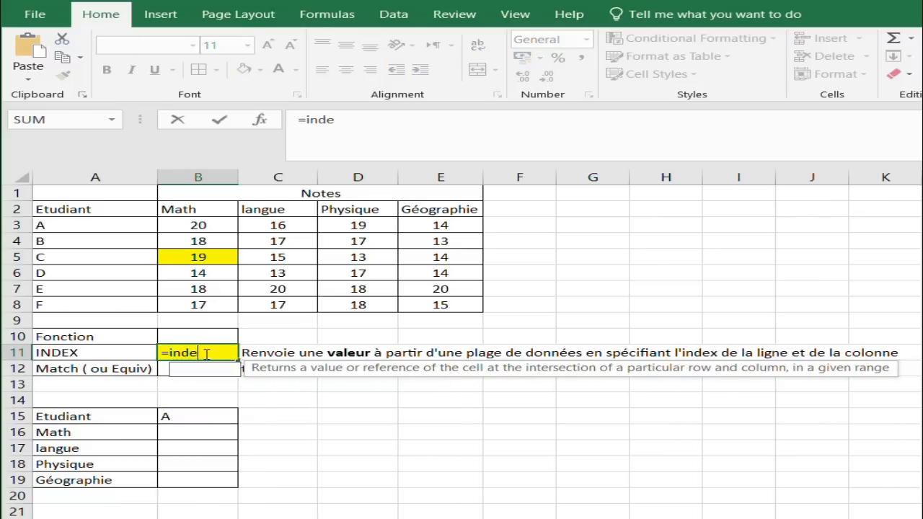
{"action": "type", "text": "x"}
{"action": "double_click", "coordinate": [212, 372]}
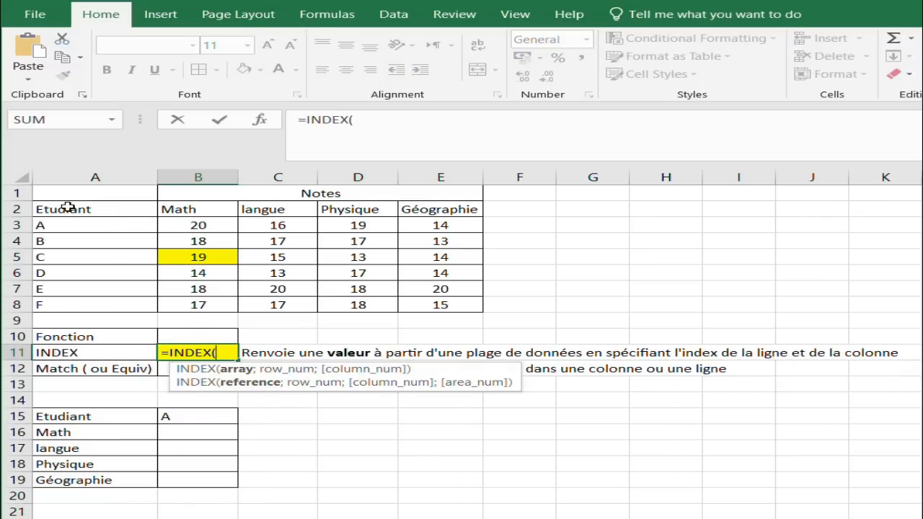
{"action": "mouse_move", "coordinate": [70, 208]}
{"action": "left_mouse_down"}
{"action": "mouse_move", "coordinate": [243, 239]}
{"action": "mouse_move", "coordinate": [476, 310]}
{"action": "left_mouse_up"}
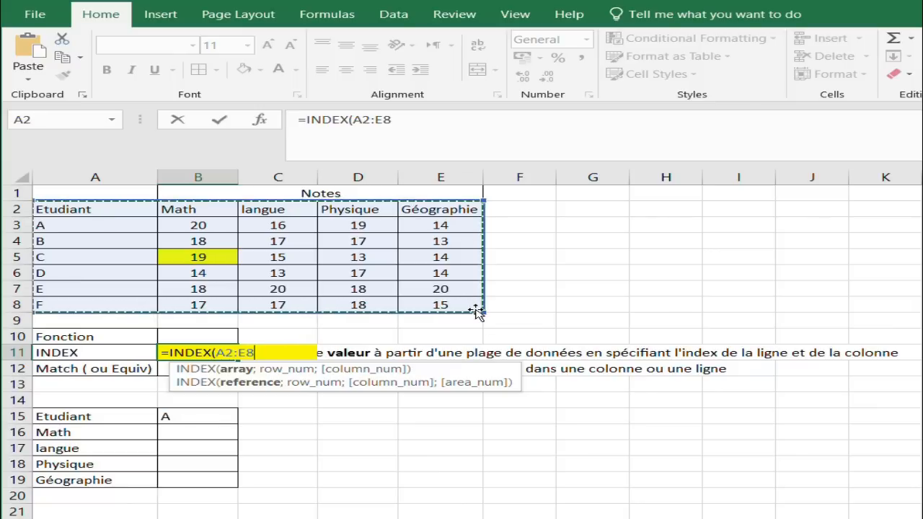
{"action": "key", "text": "F4"}
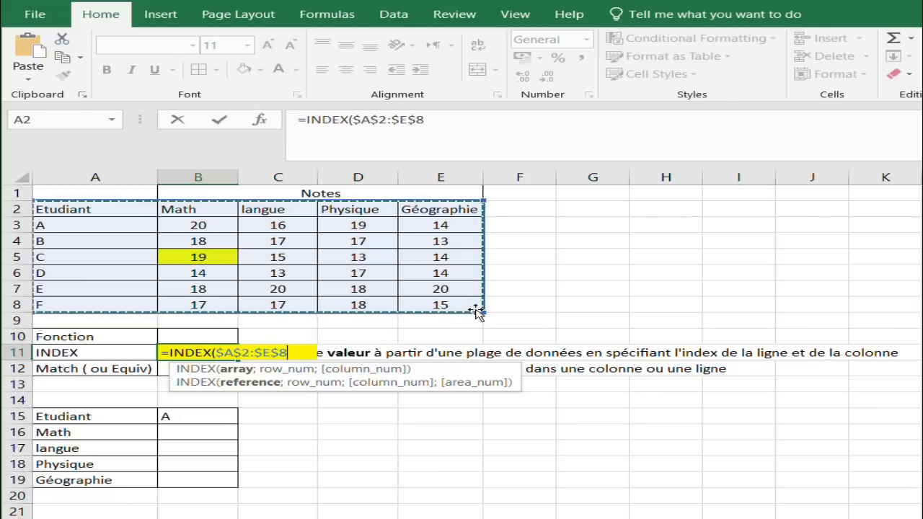
{"action": "type", "text": ";"}
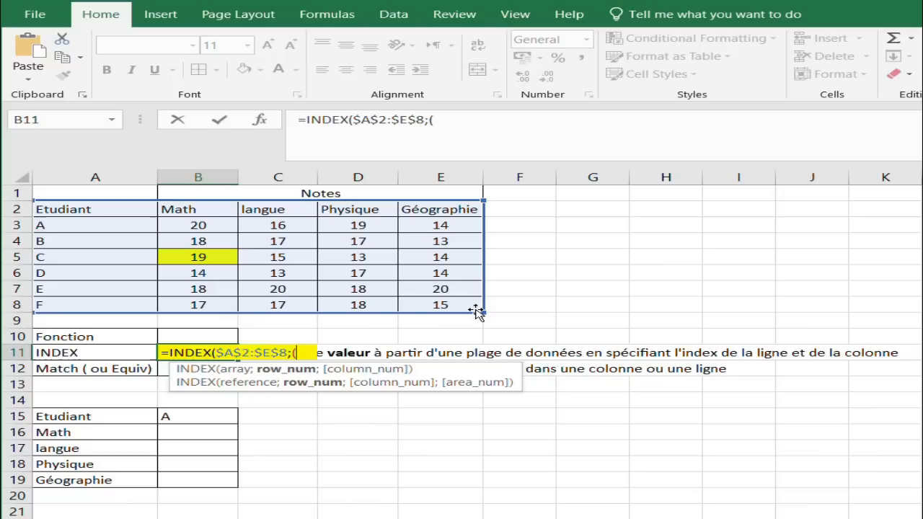
{"action": "type", "text": "5;2"}
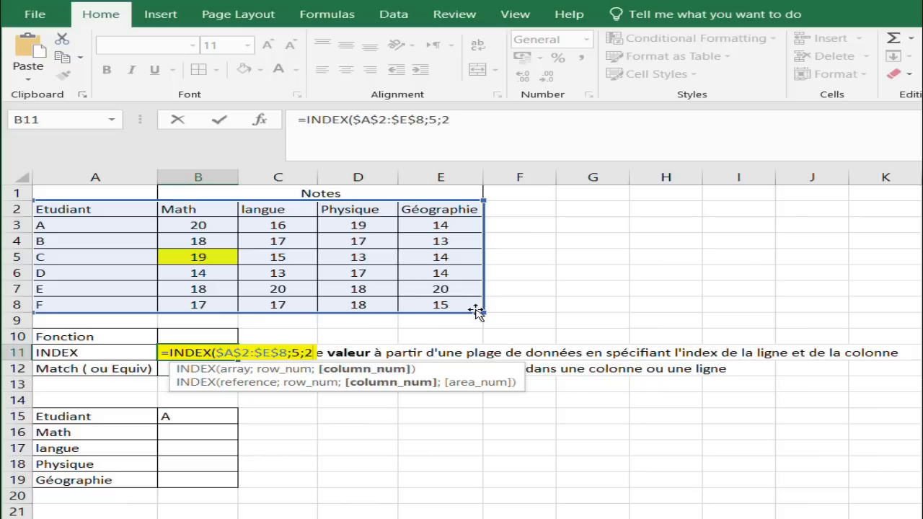
{"action": "key", "text": "Return"}
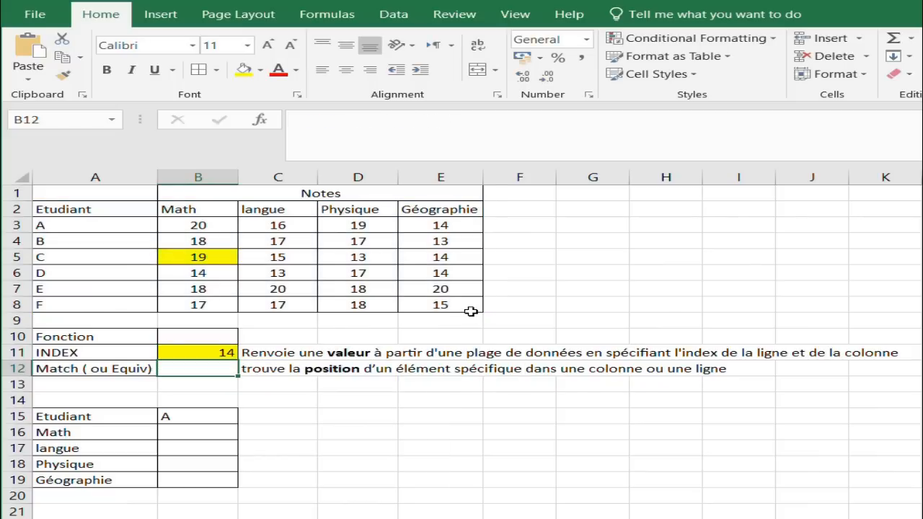
Step: Change the row number in the INDEX formula in B11 to 4
{"action": "left_click", "coordinate": [190, 354]}
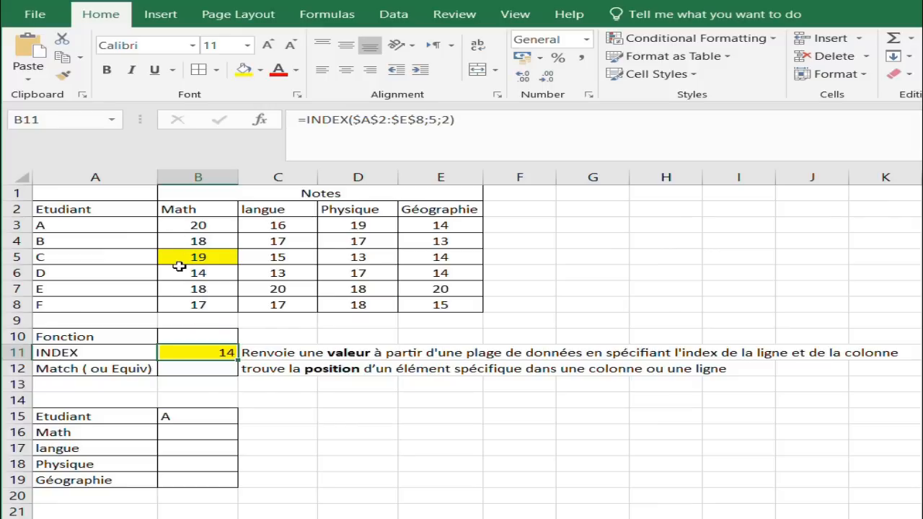
{"action": "left_click", "coordinate": [438, 120]}
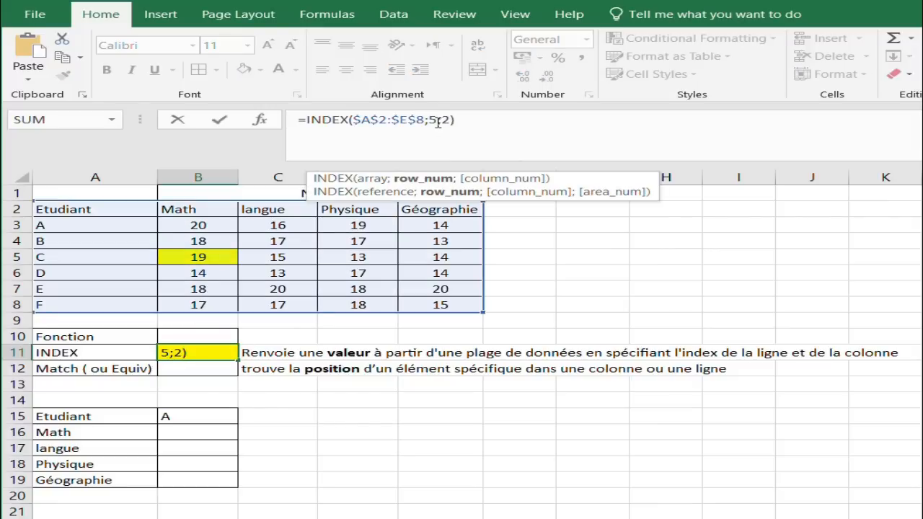
{"action": "key", "text": "BackSpace"}
{"action": "type", "text": "4"}
{"action": "key", "text": "Return"}
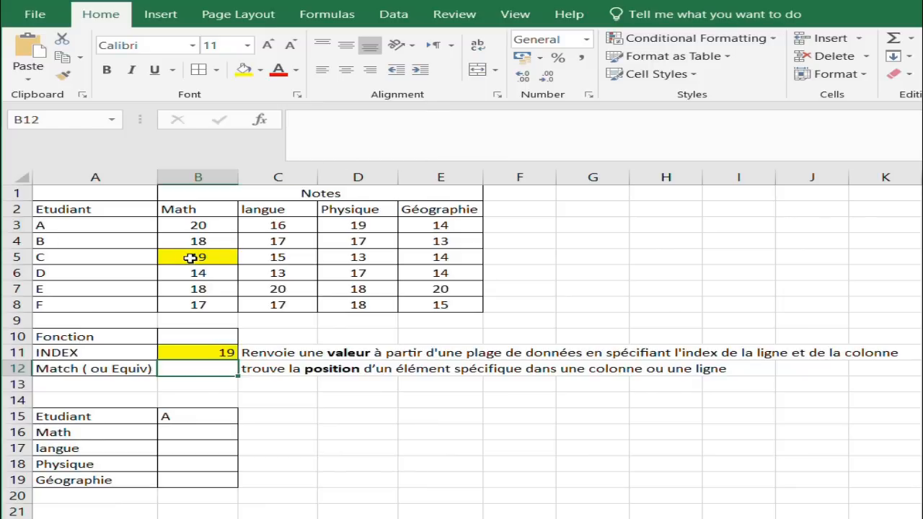
{"action": "left_click", "coordinate": [210, 355]}
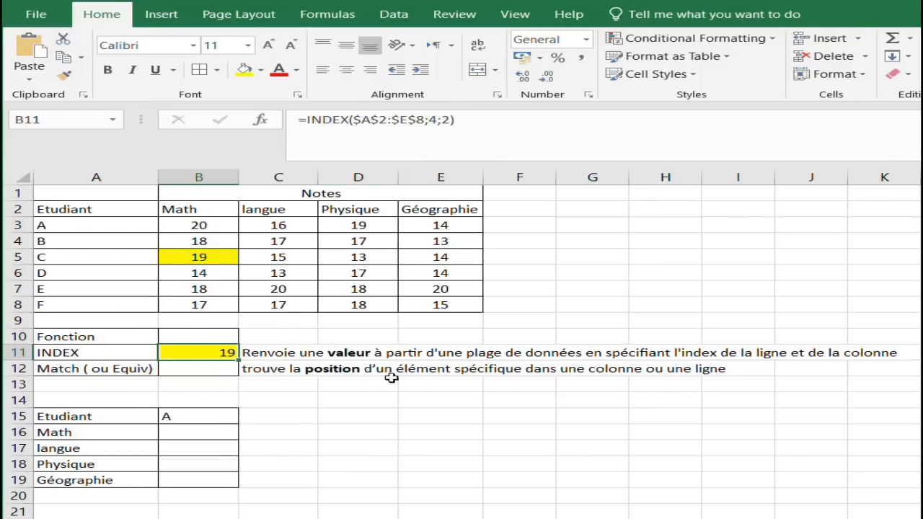
Step: Enter a MATCH formula in B12 that finds the position of B15 within A2:A8 using an exact match
{"action": "left_click", "coordinate": [205, 367]}
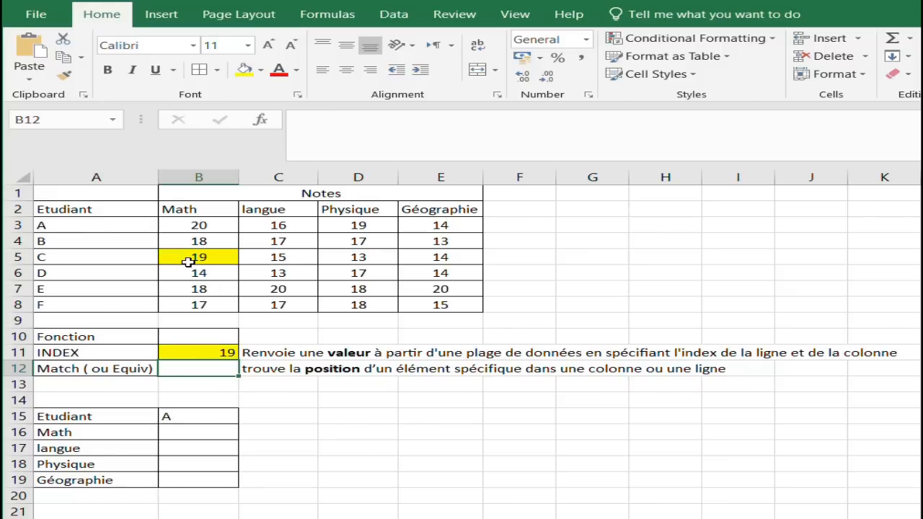
{"action": "type", "text": "=match"}
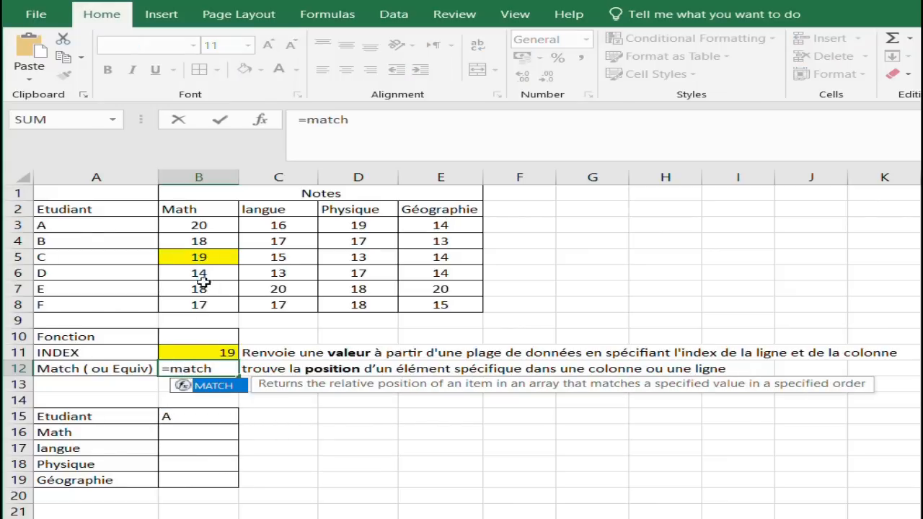
{"action": "double_click", "coordinate": [208, 388]}
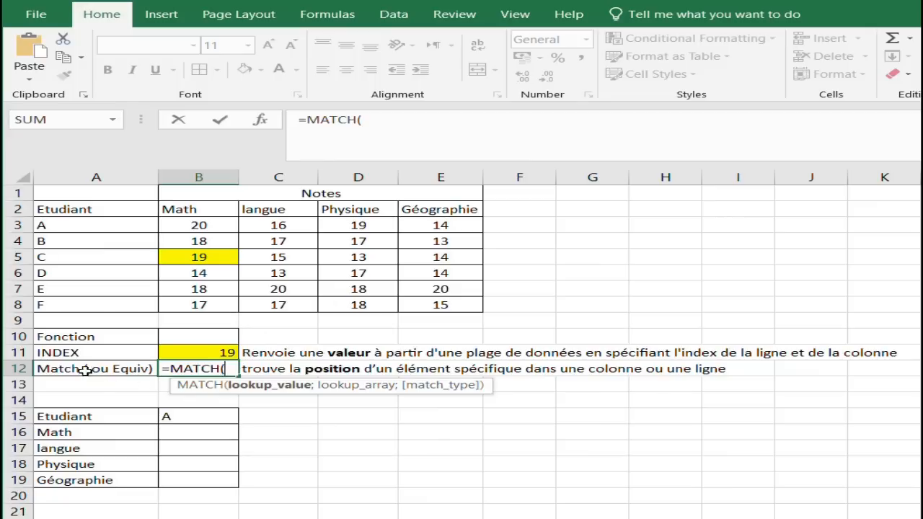
{"action": "left_click", "coordinate": [176, 414]}
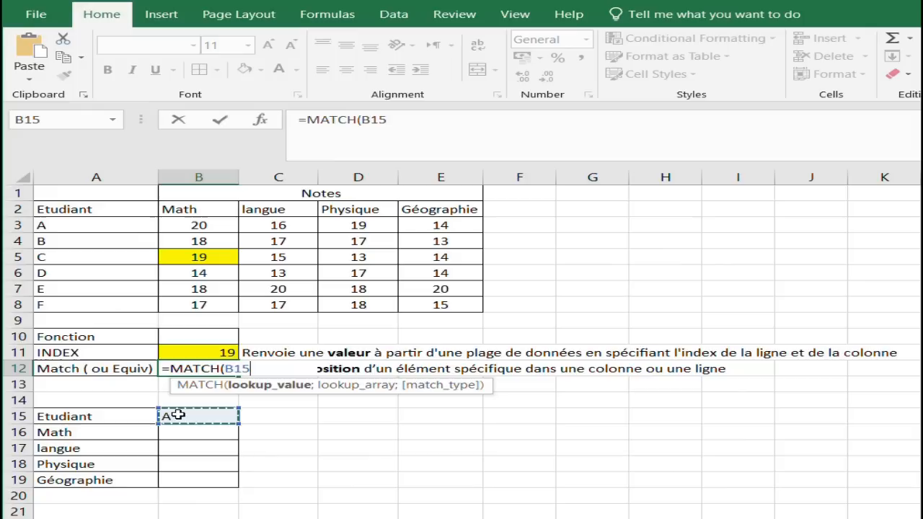
{"action": "type", "text": ";"}
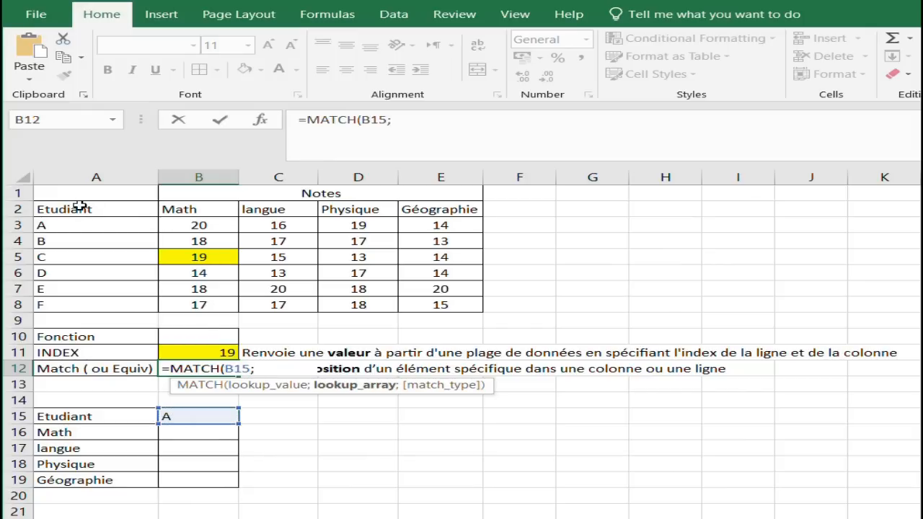
{"action": "left_click_drag", "start_coordinate": [81, 207], "coordinate": [94, 312]}
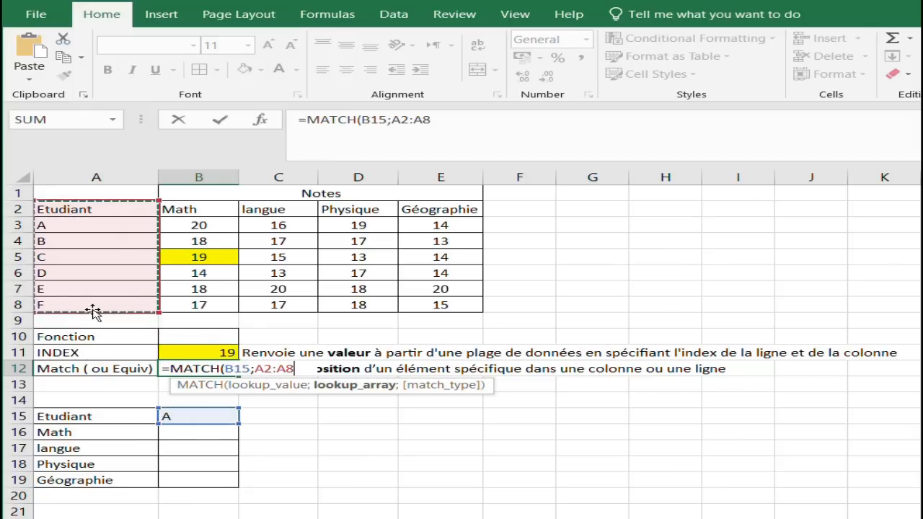
{"action": "type", "text": ";"}
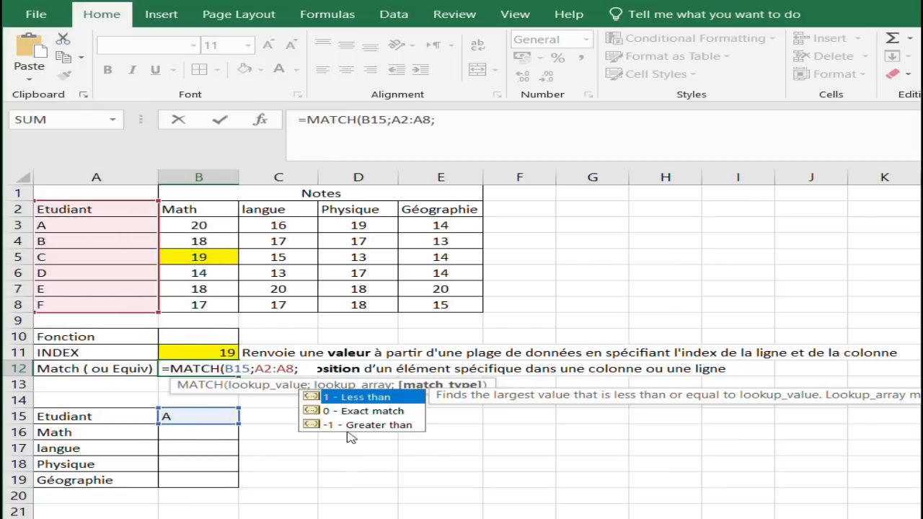
{"action": "double_click", "coordinate": [386, 411]}
{"action": "key", "text": "Return"}
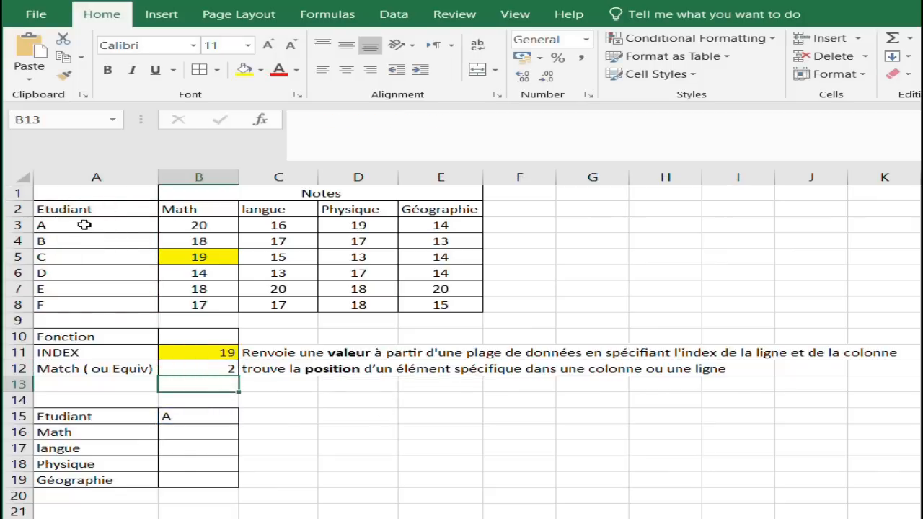
Step: Choose student C in the Etudiant cell B15
{"action": "left_click", "coordinate": [211, 418]}
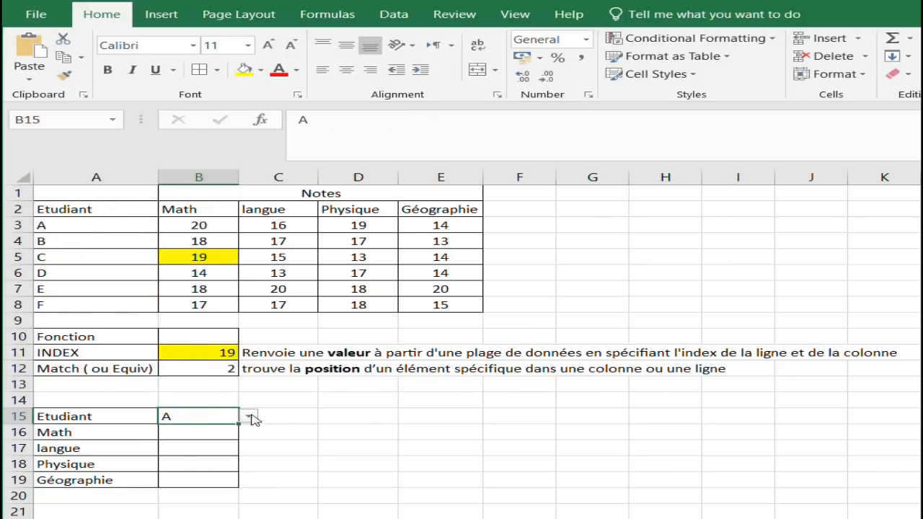
{"action": "left_click", "coordinate": [248, 416]}
{"action": "left_click", "coordinate": [184, 450]}
Step: Start an INDEX formula in the Math result cell B16 with A2:E8 as the array
{"action": "left_click", "coordinate": [177, 427]}
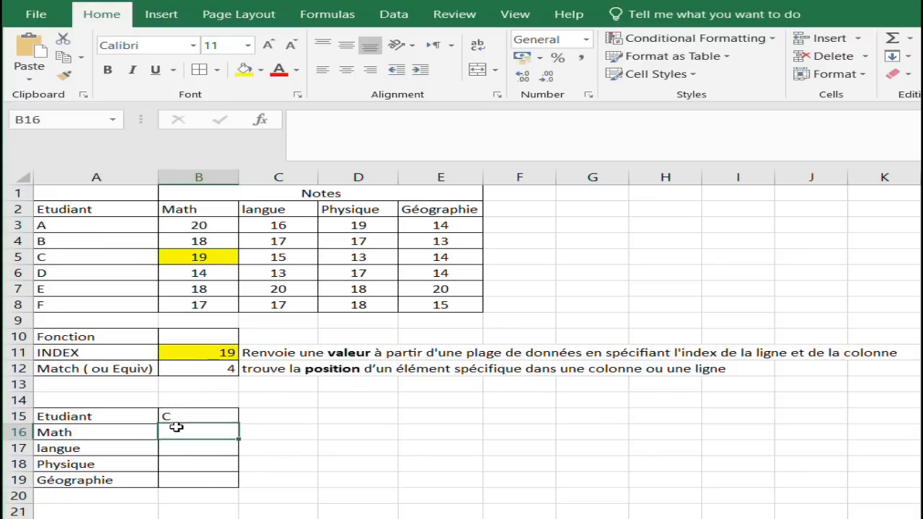
{"action": "type", "text": "=index"}
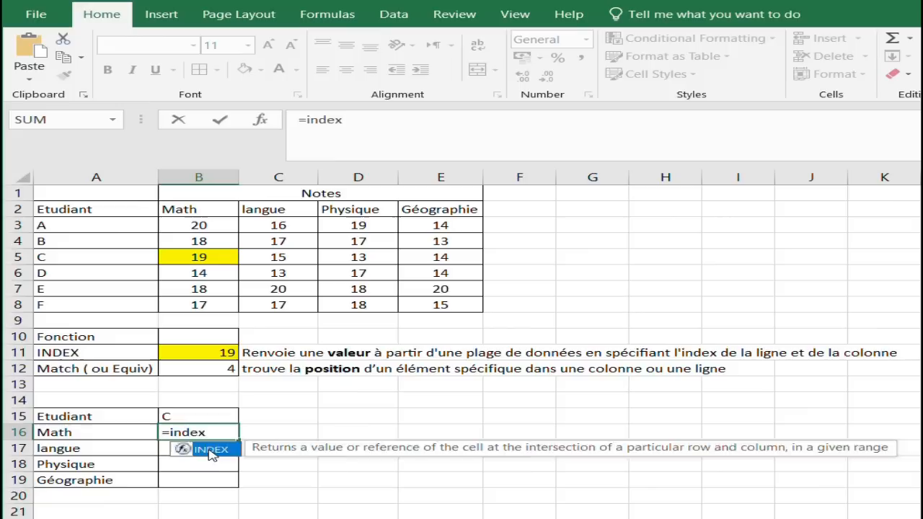
{"action": "double_click", "coordinate": [210, 450]}
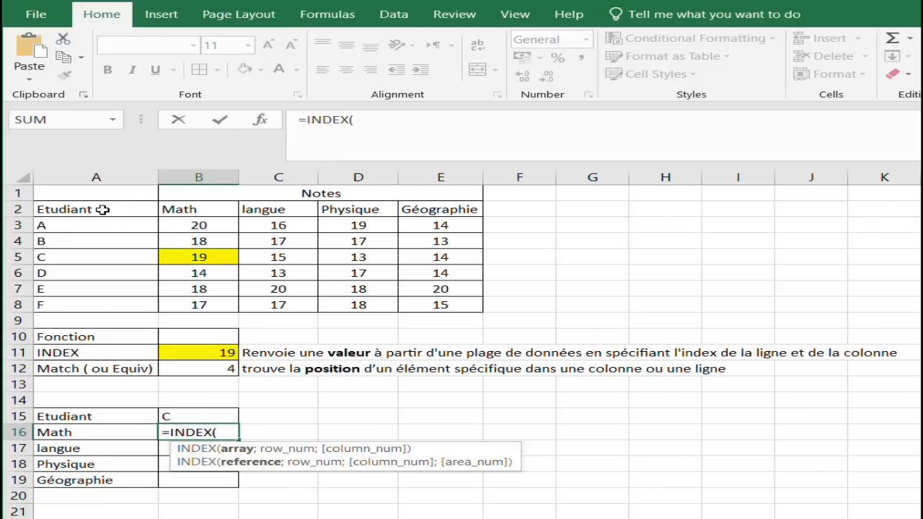
{"action": "left_click_drag", "start_coordinate": [103, 210], "coordinate": [430, 303]}
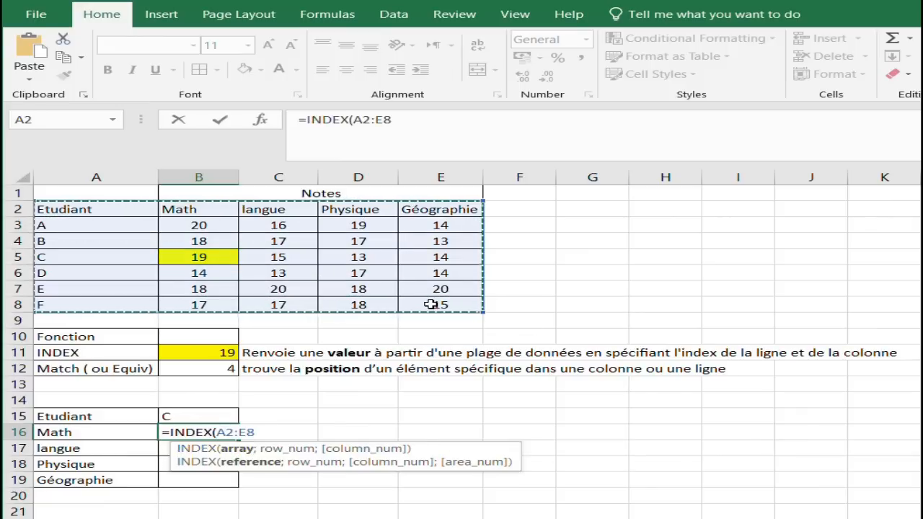
{"action": "type", "text": ";"}
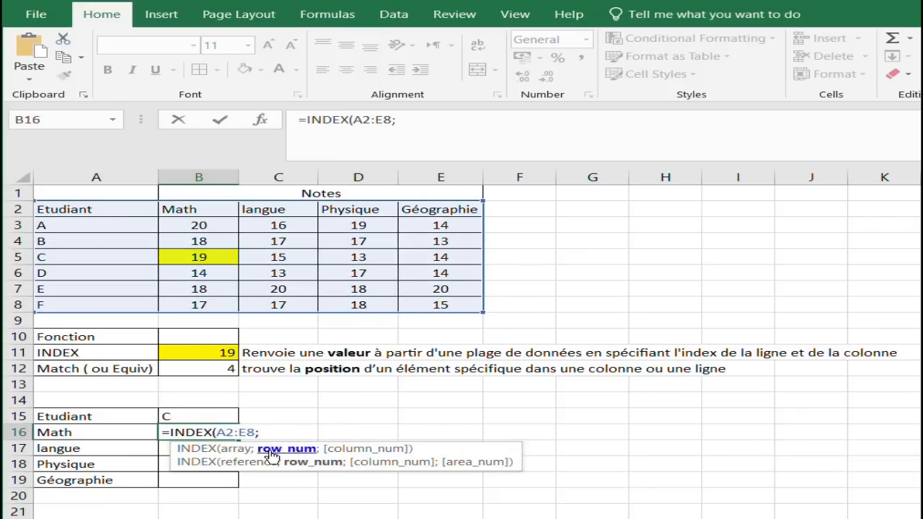
Step: Add a MATCH function as the INDEX row number, looking up B15 in A2:A8 with exact match 0
{"action": "type", "text": "match"}
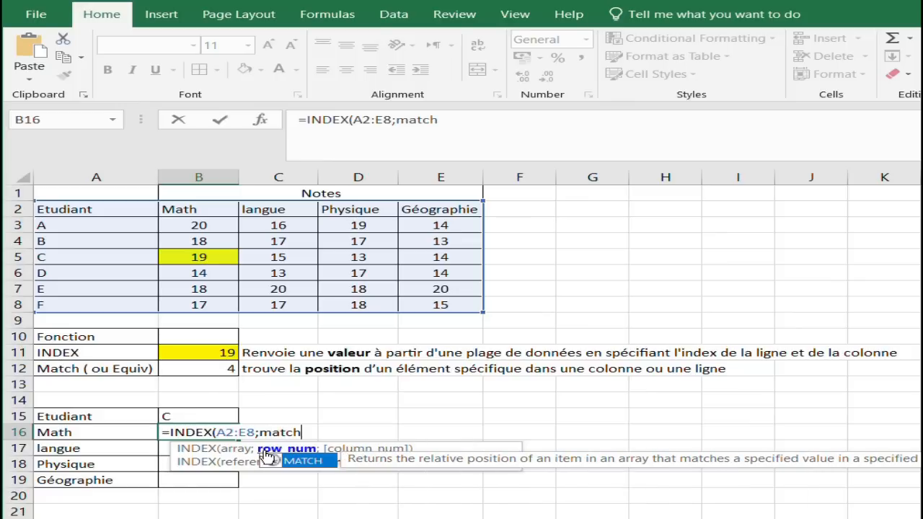
{"action": "double_click", "coordinate": [303, 461]}
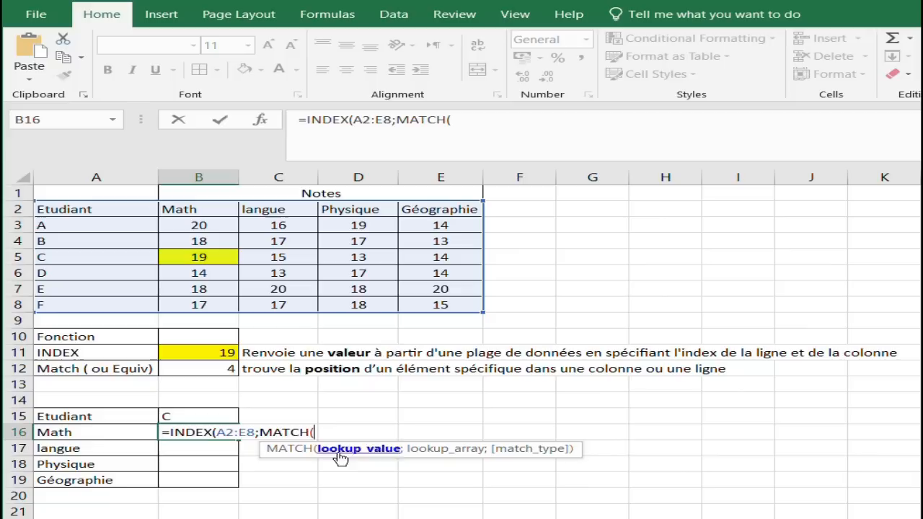
{"action": "left_click", "coordinate": [79, 433]}
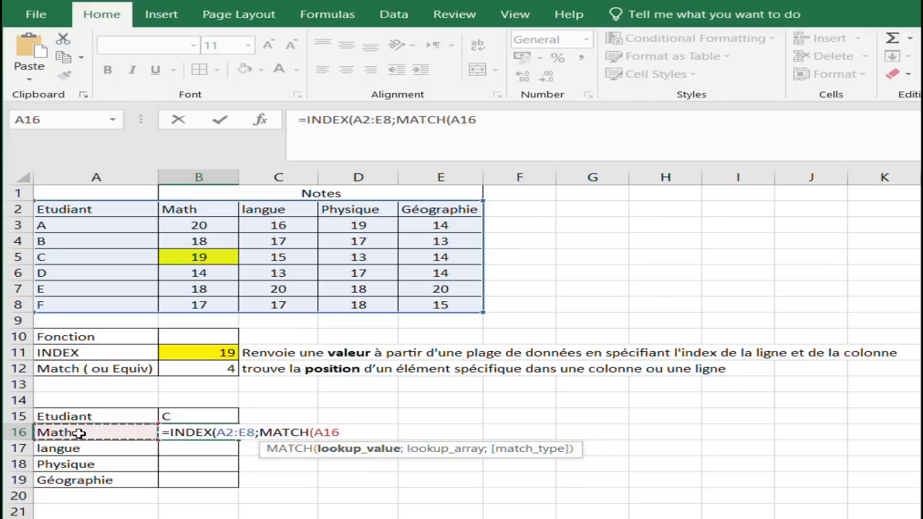
{"action": "left_click", "coordinate": [186, 417]}
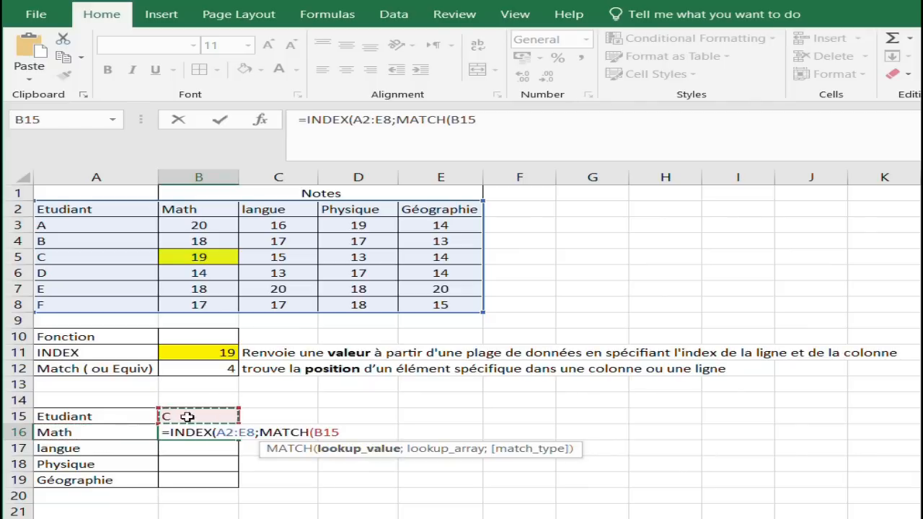
{"action": "type", "text": ";"}
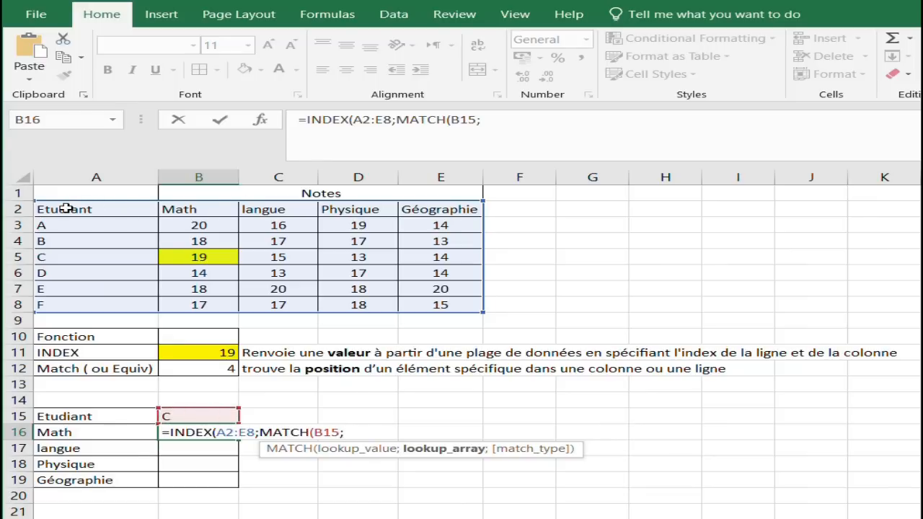
{"action": "left_click_drag", "start_coordinate": [65, 208], "coordinate": [70, 315]}
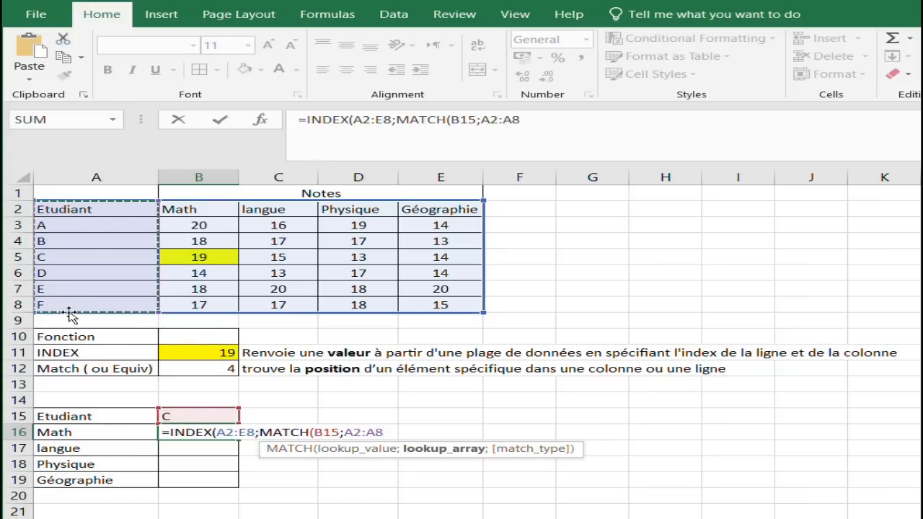
{"action": "type", "text": ";"}
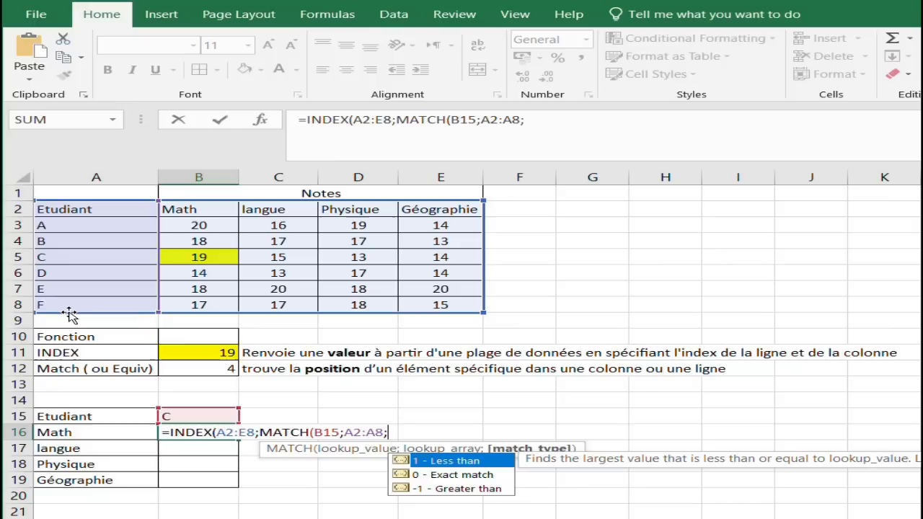
{"action": "type", "text": "0)"}
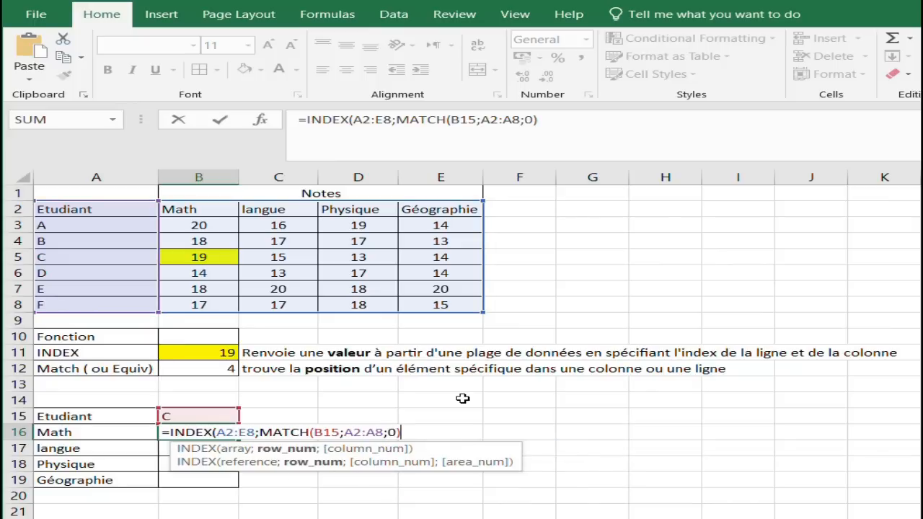
Step: Add a second MATCH as the column number, looking up A16 in A2:E2 with match type 0, and complete the B16 formula
{"action": "type", "text": ";m"}
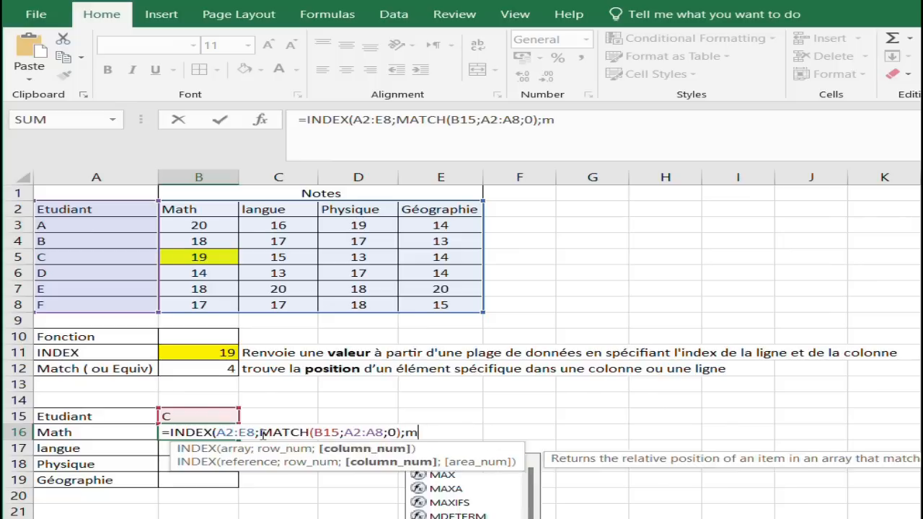
{"action": "type", "text": "atch"}
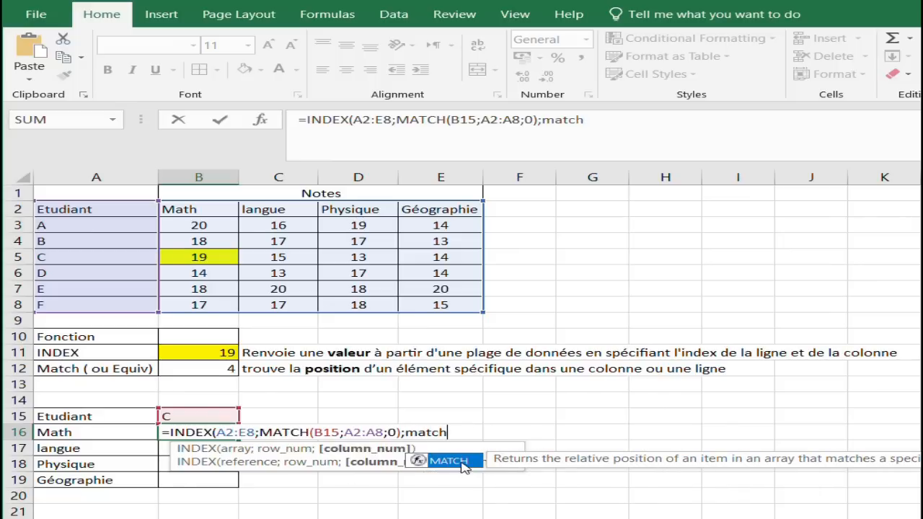
{"action": "double_click", "coordinate": [464, 467]}
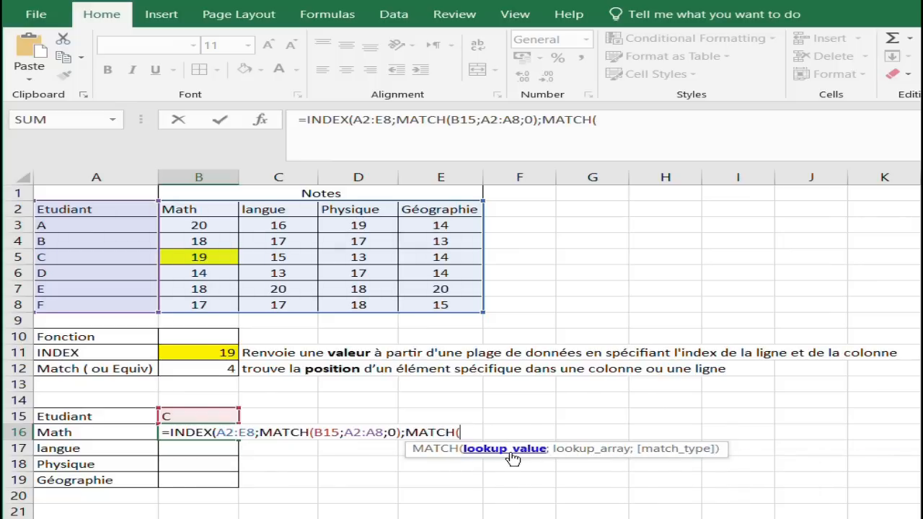
{"action": "left_click", "coordinate": [71, 433]}
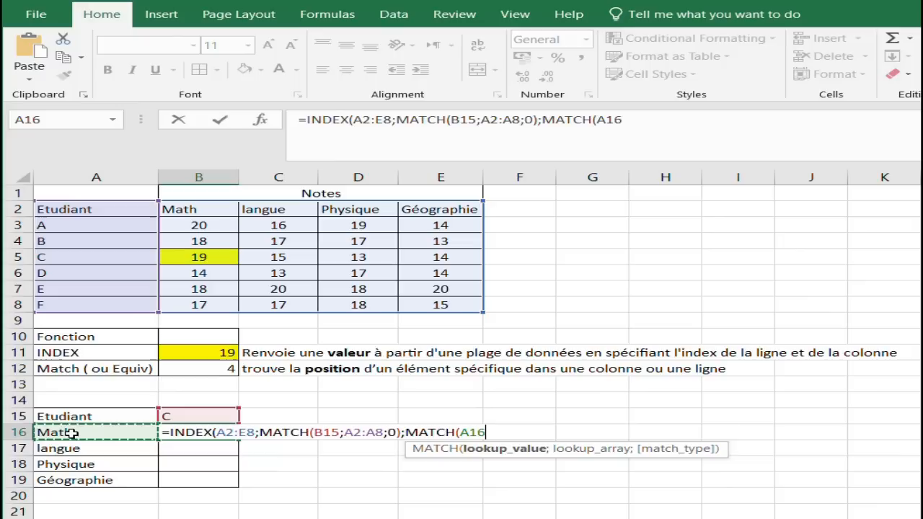
{"action": "type", "text": ";"}
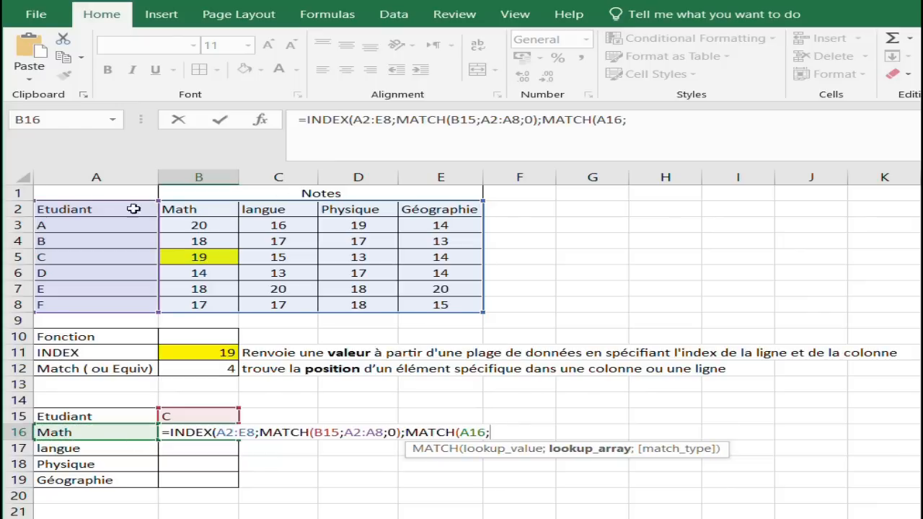
{"action": "left_click_drag", "start_coordinate": [98, 210], "coordinate": [452, 209]}
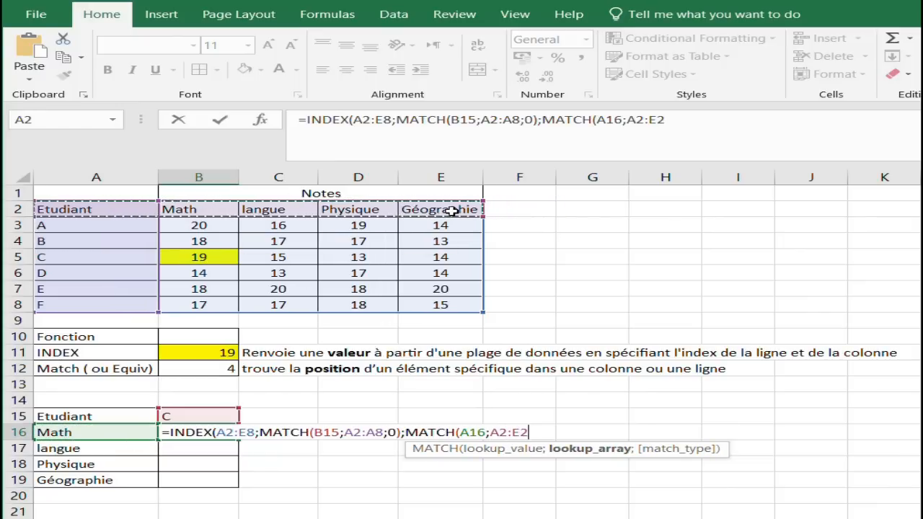
{"action": "type", "text": ";0"}
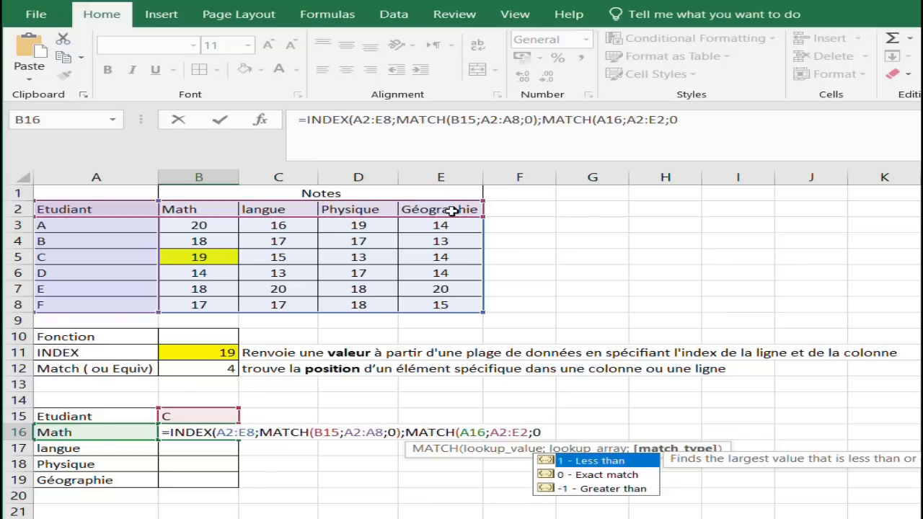
{"action": "key", "text": "Return"}
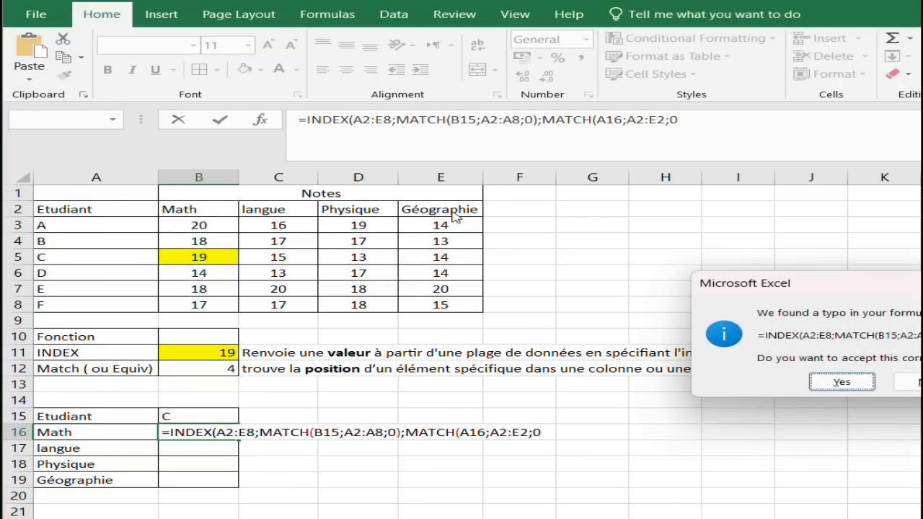
{"action": "key", "text": "Return"}
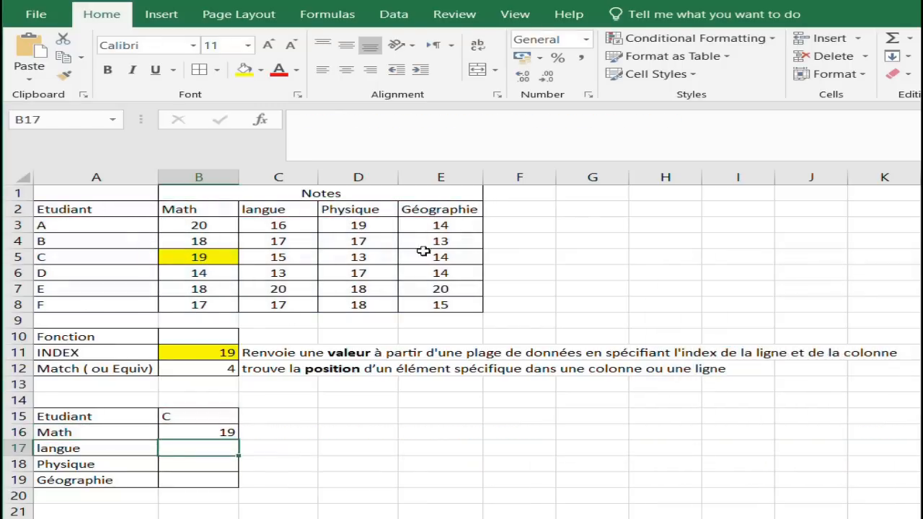
Step: Make the INDEX array A2:E8 in the B16 formula an absolute reference, $A$2:$E$8
{"action": "left_click", "coordinate": [183, 433]}
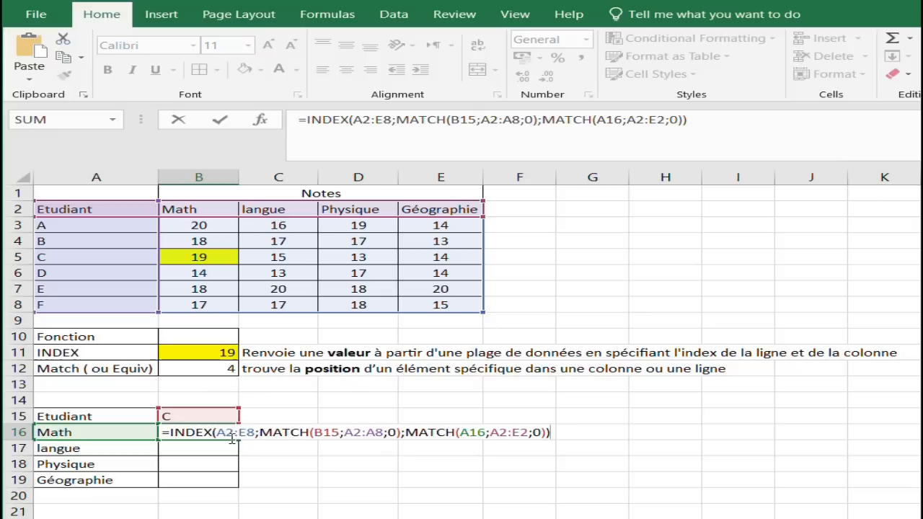
{"action": "left_click", "coordinate": [257, 432]}
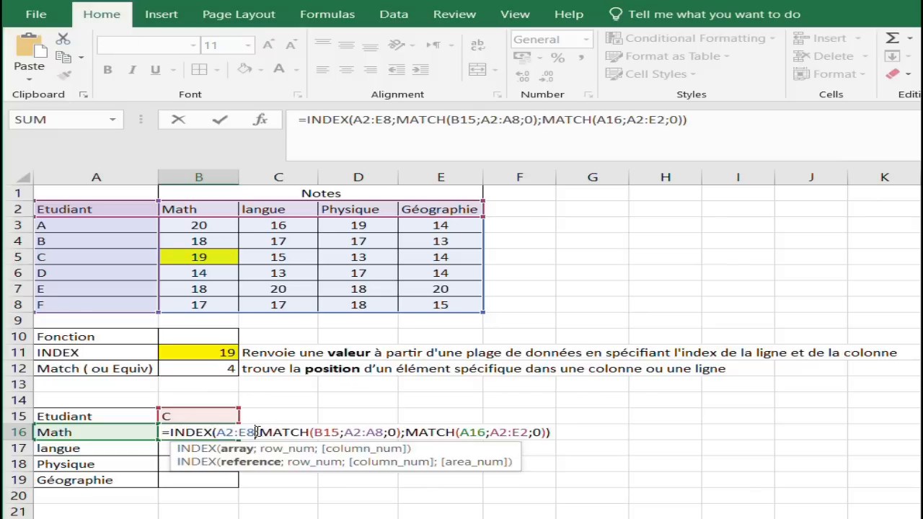
{"action": "key", "text": "shift+Left"}
{"action": "key", "text": "shift+Left"}
{"action": "key", "text": "shift+Left"}
{"action": "key", "text": "shift+Left"}
{"action": "key", "text": "shift+Left"}
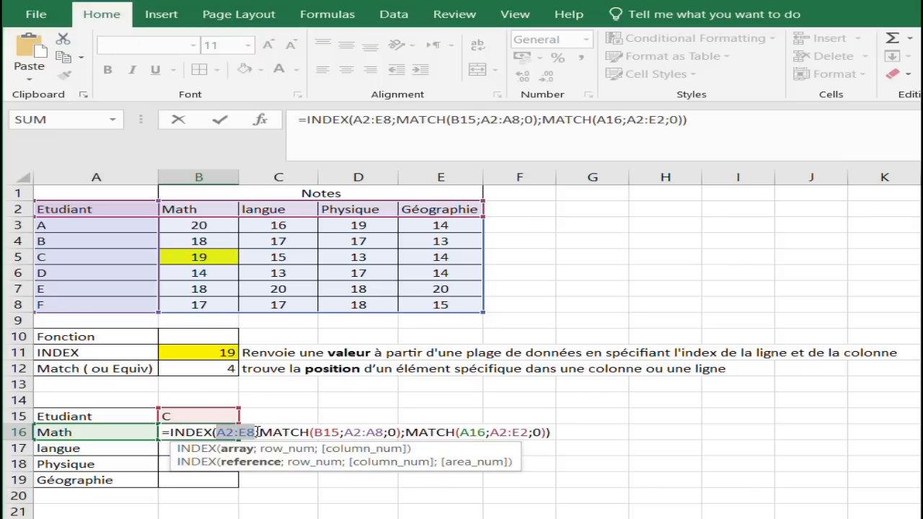
{"action": "key", "text": "F4"}
Step: Make the first MATCH lookup value in the B16 formula absolute as $B$15
{"action": "key", "text": "Right"}
{"action": "key", "text": "Right"}
{"action": "key", "text": "Right"}
{"action": "key", "text": "Right"}
{"action": "key", "text": "Right"}
{"action": "key", "text": "Right"}
{"action": "key", "text": "Right"}
{"action": "key", "text": "Right"}
{"action": "key", "text": "Right"}
{"action": "key", "text": "Right"}
{"action": "key", "text": "Right"}
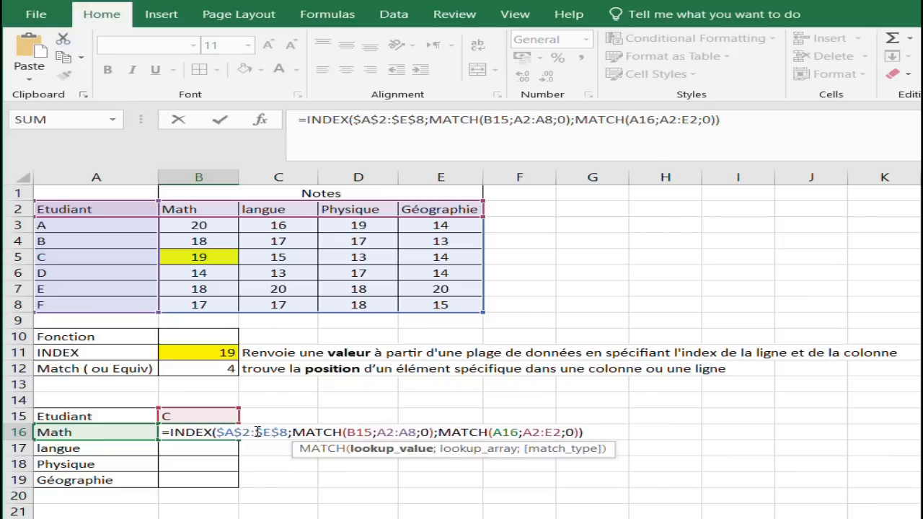
{"action": "key", "text": "shift+Left"}
{"action": "key", "text": "shift+Left"}
{"action": "key", "text": "shift+Left"}
{"action": "key", "text": "F4"}
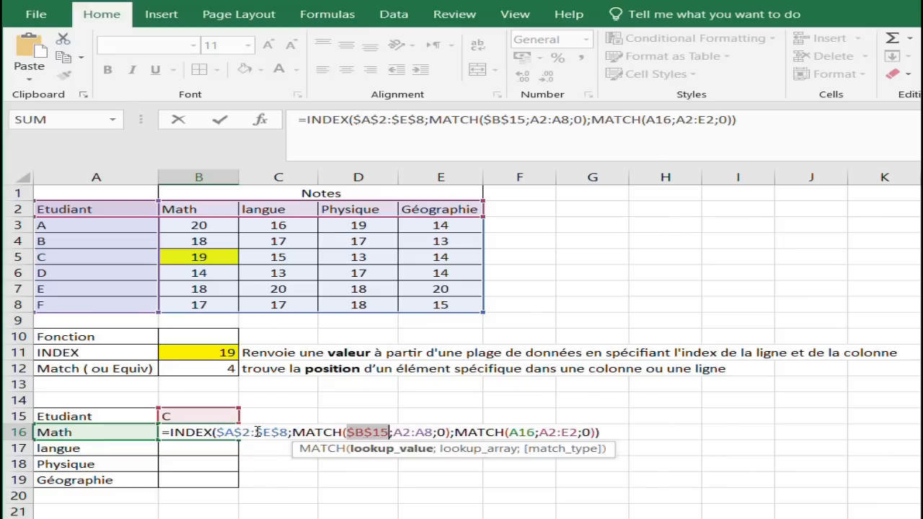
Step: Make the first MATCH lookup array in the B16 formula absolute as $A$2:$A$8
{"action": "key", "text": "Right"}
{"action": "key", "text": "Right"}
{"action": "key", "text": "shift+Right"}
{"action": "key", "text": "shift+Right"}
{"action": "key", "text": "shift+Right"}
{"action": "key", "text": "shift+Right"}
{"action": "key", "text": "shift+Right"}
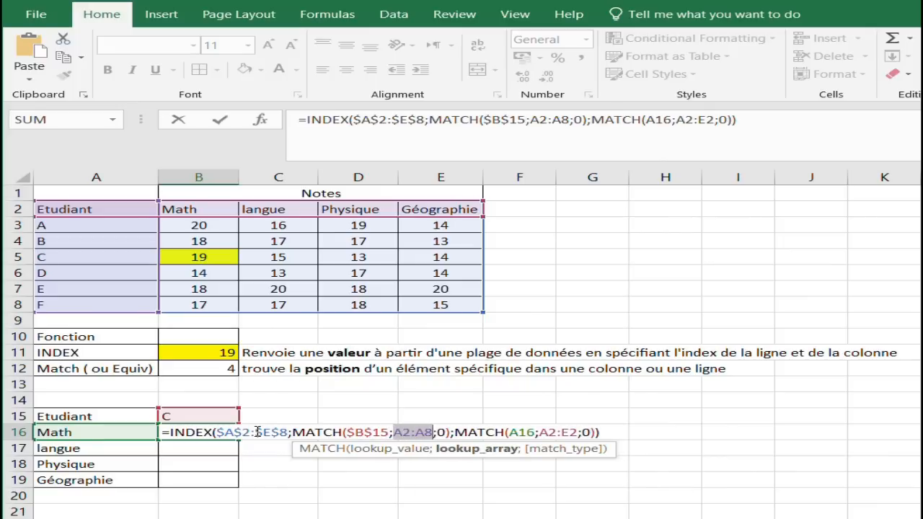
{"action": "key", "text": "F4"}
Step: Make the second MATCH lookup array absolute as $A$2:$E$2, keeping A16 relative, and commit the formula in B16
{"action": "key", "text": "Right"}
{"action": "key", "text": "Right"}
{"action": "key", "text": "Right"}
{"action": "key", "text": "Right"}
{"action": "key", "text": "Right"}
{"action": "key", "text": "Right"}
{"action": "key", "text": "Right"}
{"action": "key", "text": "Right"}
{"action": "key", "text": "Right"}
{"action": "key", "text": "Right"}
{"action": "key", "text": "Right"}
{"action": "key", "text": "Right"}
{"action": "key", "text": "Right"}
{"action": "key", "text": "Right"}
{"action": "key", "text": "Right"}
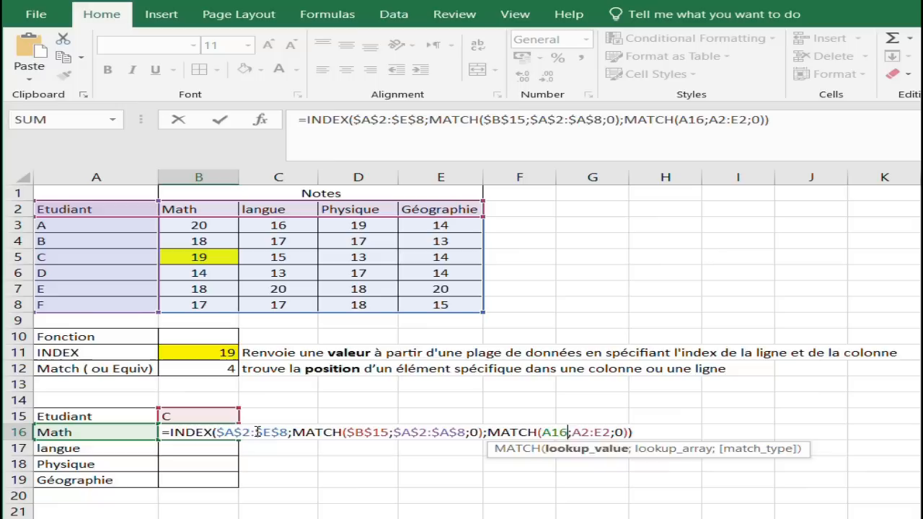
{"action": "key", "text": "shift+Right"}
{"action": "key", "text": "shift+Right"}
{"action": "key", "text": "shift+Right"}
{"action": "key", "text": "shift+Right"}
{"action": "key", "text": "shift+Right"}
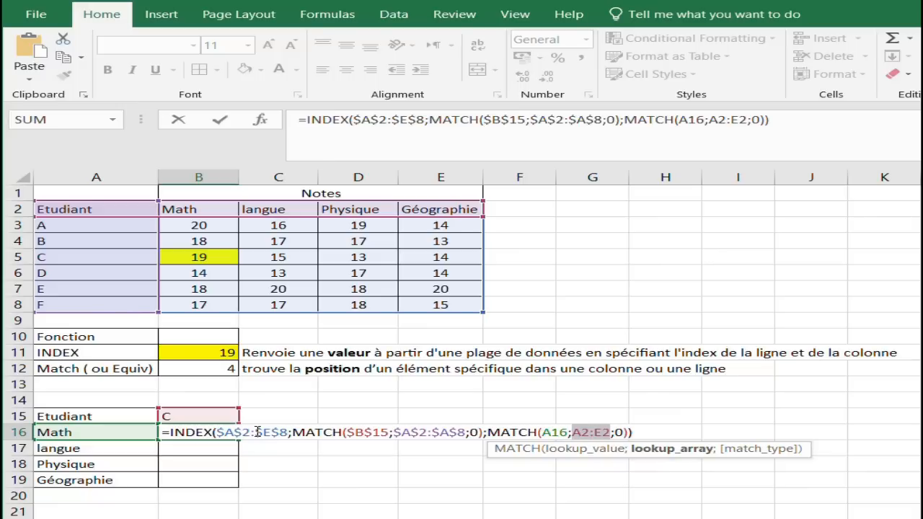
{"action": "key", "text": "F4"}
{"action": "key", "text": "ctrl+Return"}
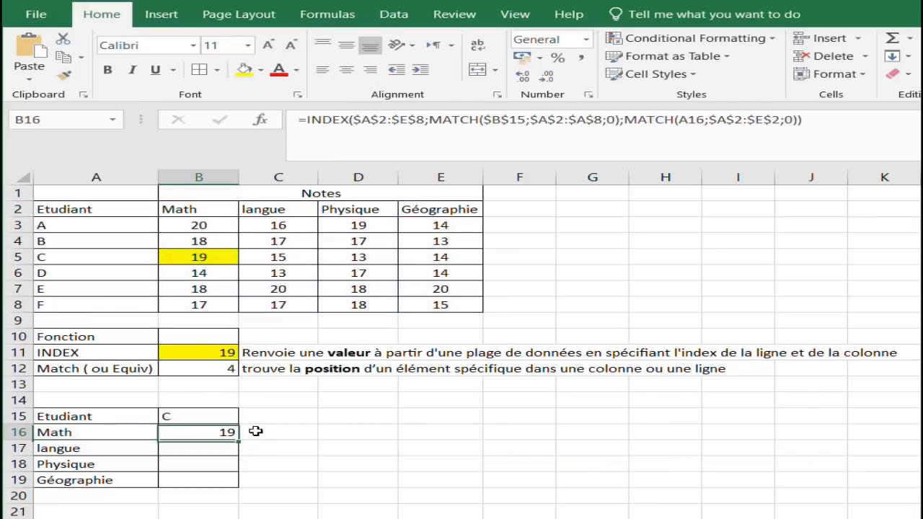
Step: Copy the B16 formula into B17:B19 for langue, Physique and Géographie
{"action": "key", "text": "ctrl+c"}
{"action": "key", "text": "Down"}
{"action": "key", "text": "shift+Down"}
{"action": "key", "text": "shift+Down"}
{"action": "key", "text": "shift+Down"}
{"action": "key", "text": "shift+Up"}
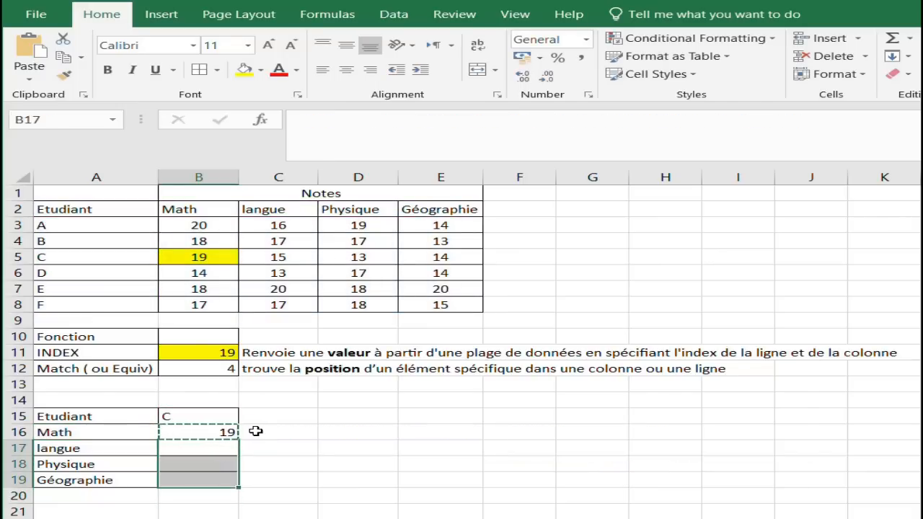
{"action": "key", "text": "ctrl+v"}
{"action": "key", "text": "Escape"}
Step: Test the lookup by choosing student E and then student B in the Etudiant cell B15
{"action": "key", "text": "Up"}
{"action": "key", "text": "Up"}
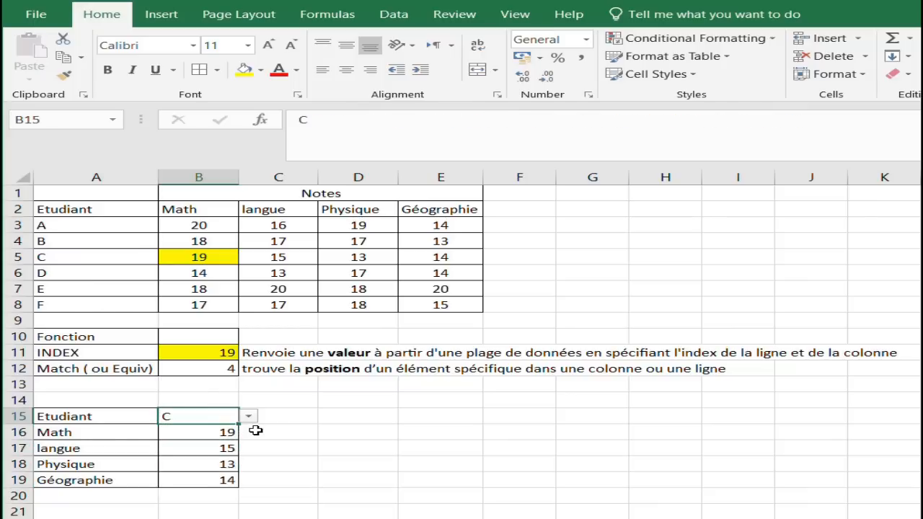
{"action": "left_click", "coordinate": [249, 417]}
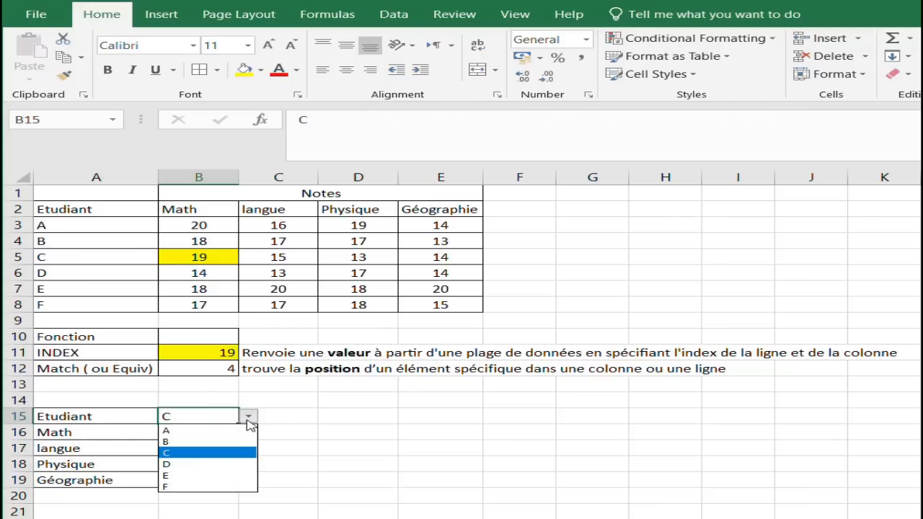
{"action": "left_click", "coordinate": [201, 476]}
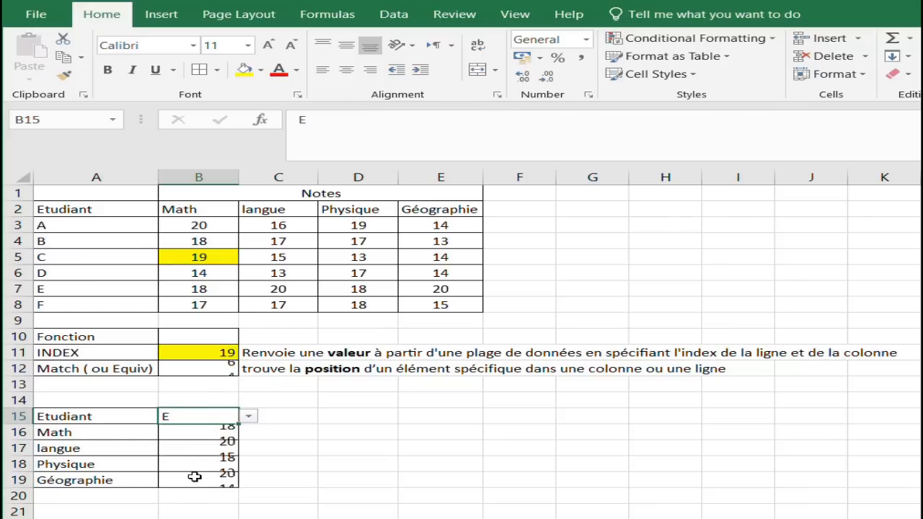
{"action": "left_click", "coordinate": [248, 417]}
{"action": "left_click", "coordinate": [197, 441]}
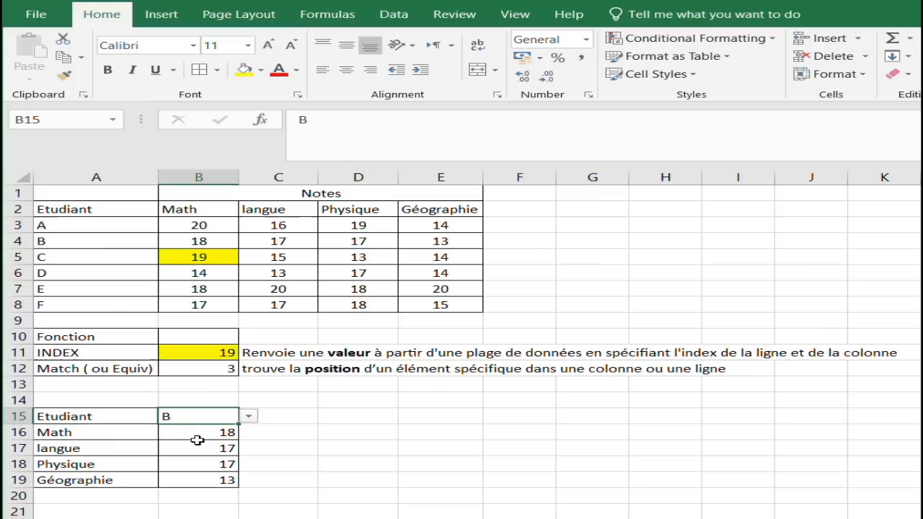